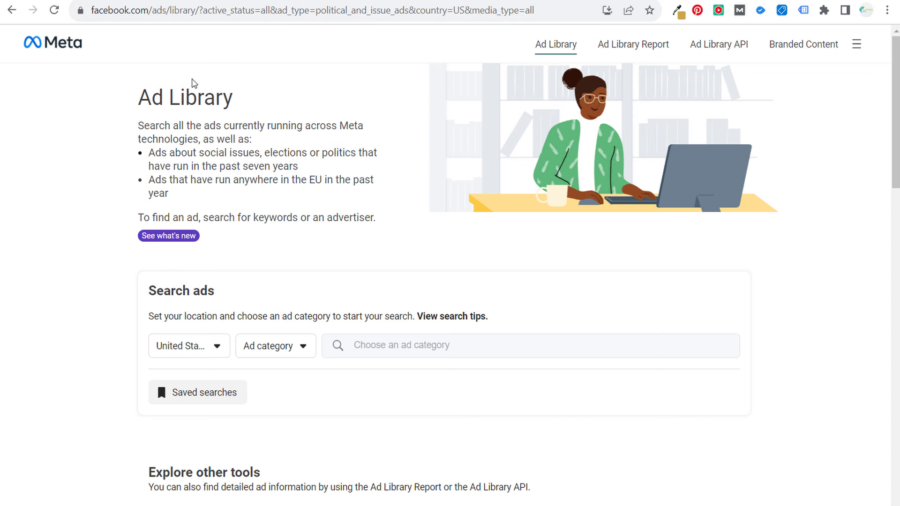
Step: With United States as the location, show the ad category choices for searching
scroll(87, 169, down, 1)
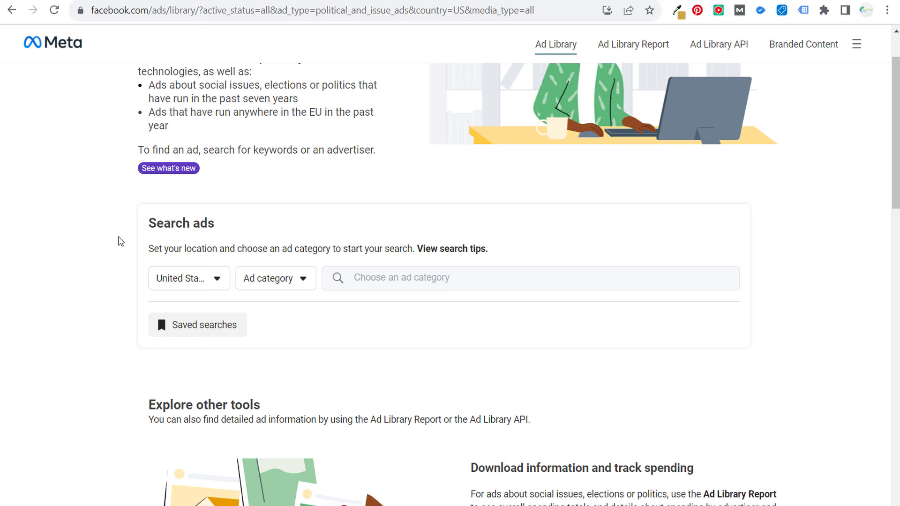
drag(148, 229, 226, 228)
click(239, 228)
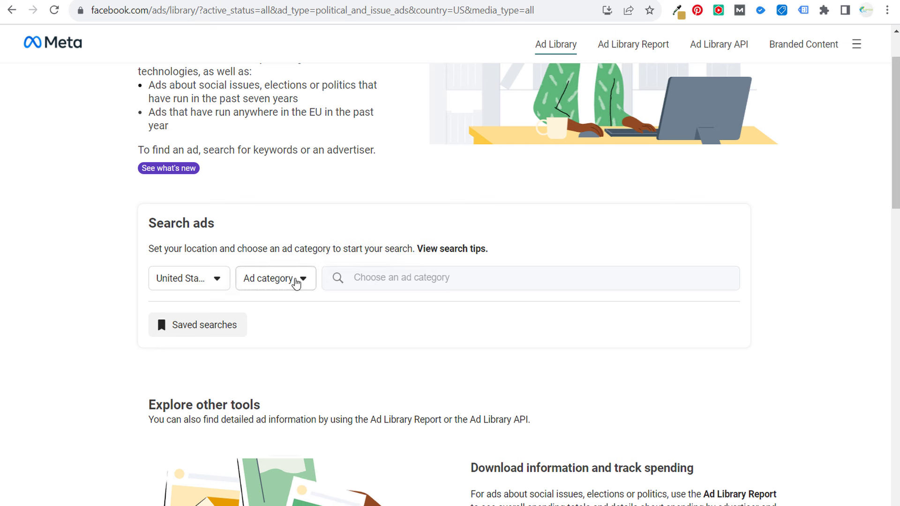
click(296, 283)
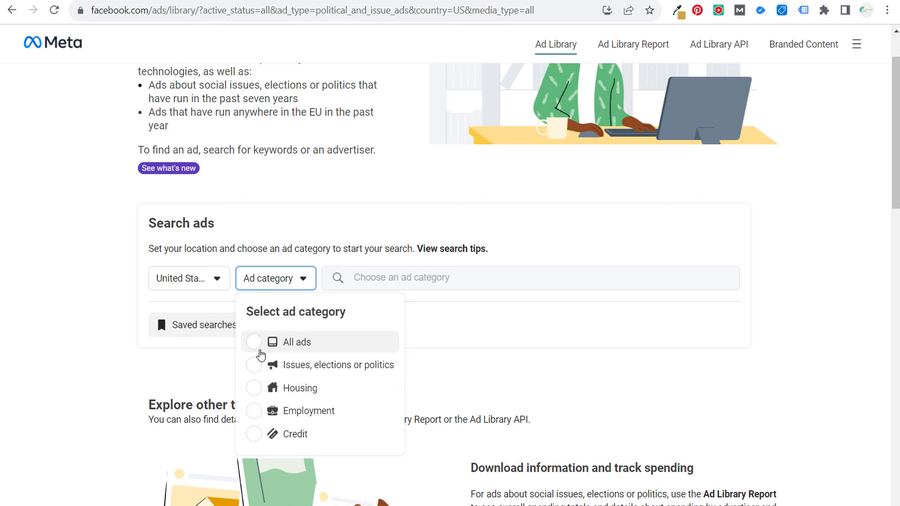
Step: Search All ads for 'gap' and open the Gap advertiser's page
click(254, 345)
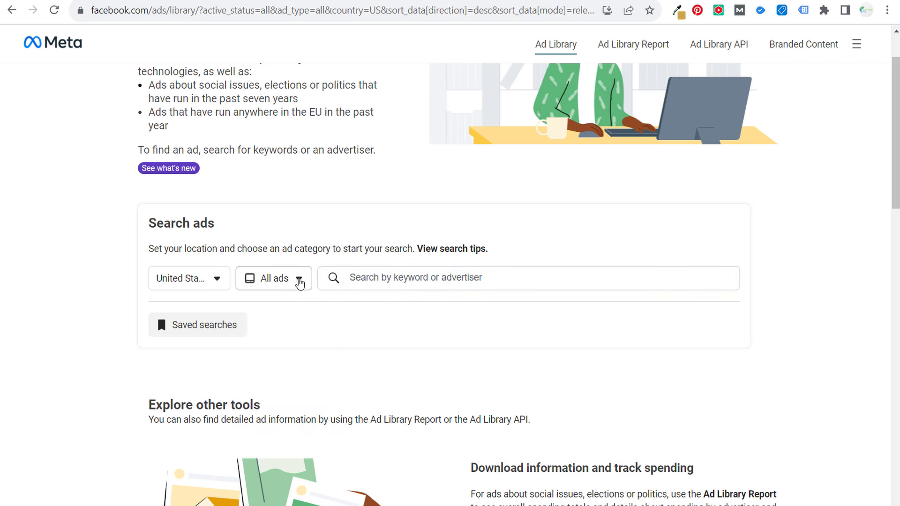
click(393, 277)
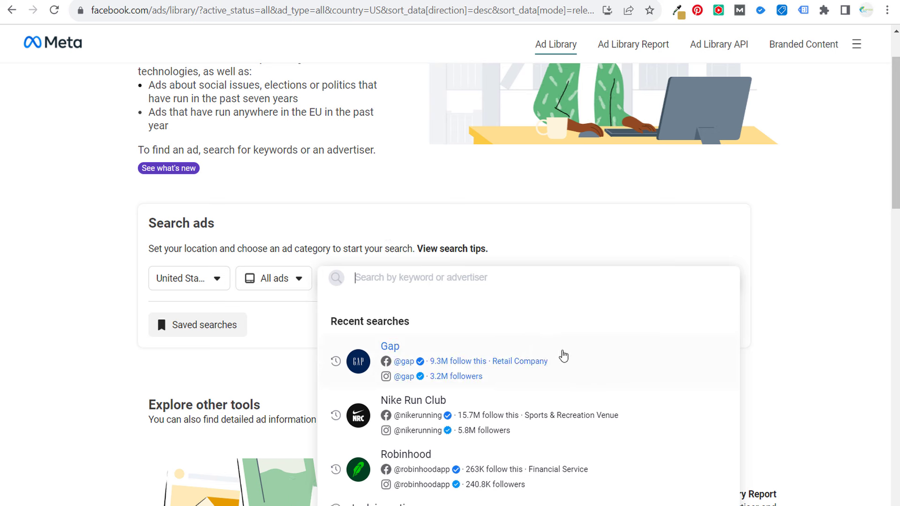
text(gap)
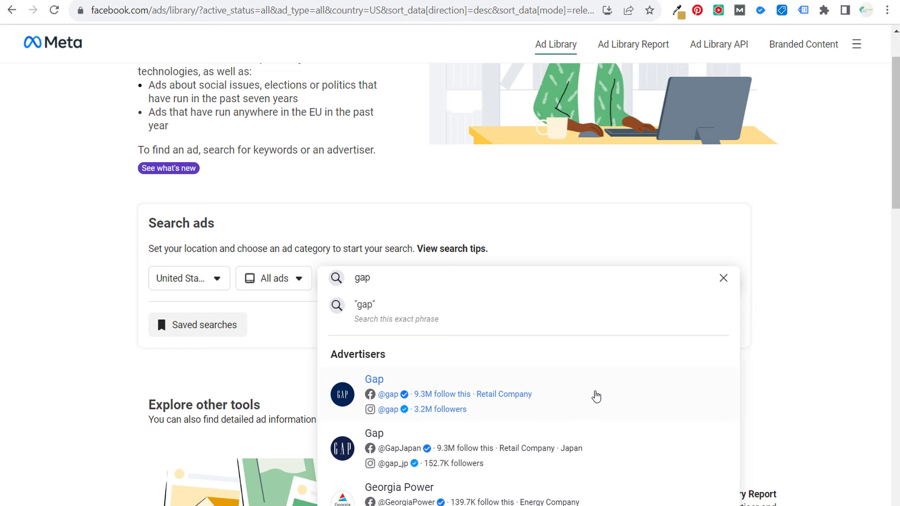
click(596, 396)
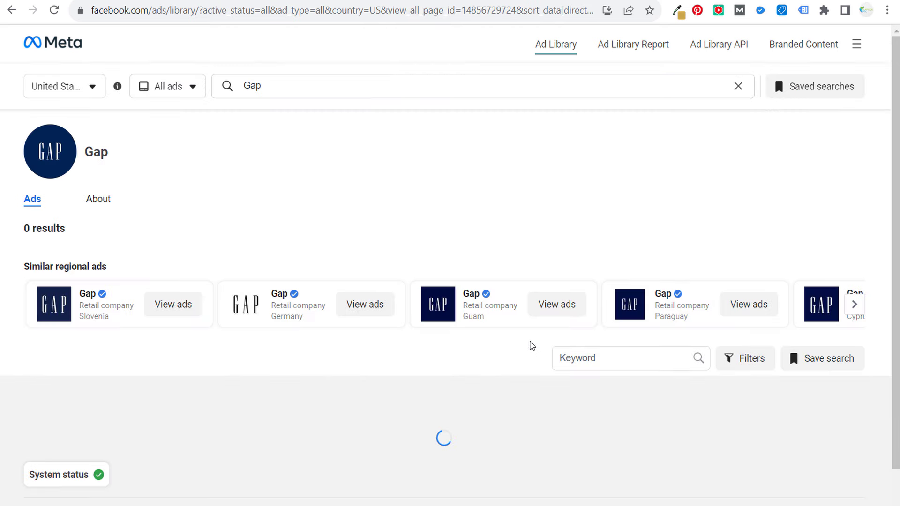
Step: Browse Gap's December 2023 ads past the GiftCard ads down to the Luxe CashSoft creatives
mouse_move(96, 154)
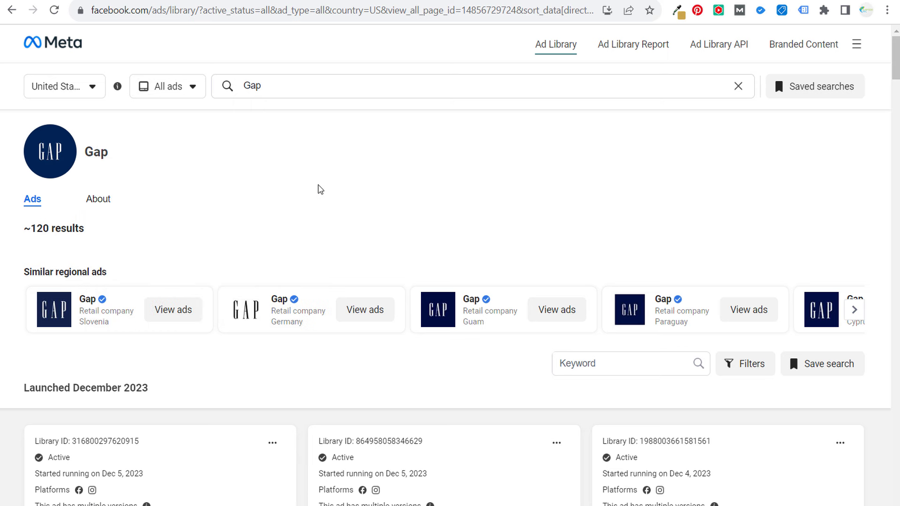
scroll(320, 189, down, 3)
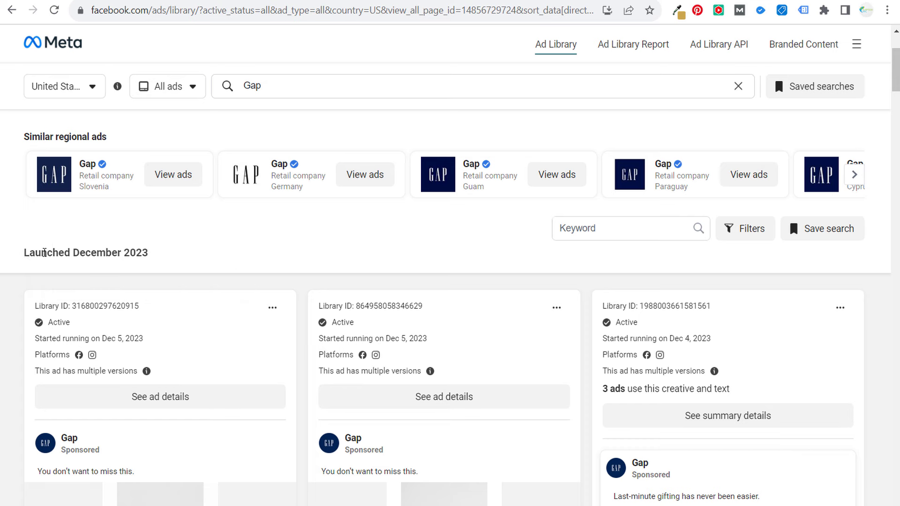
drag(44, 253, 153, 253)
click(197, 251)
scroll(263, 250, down, 1)
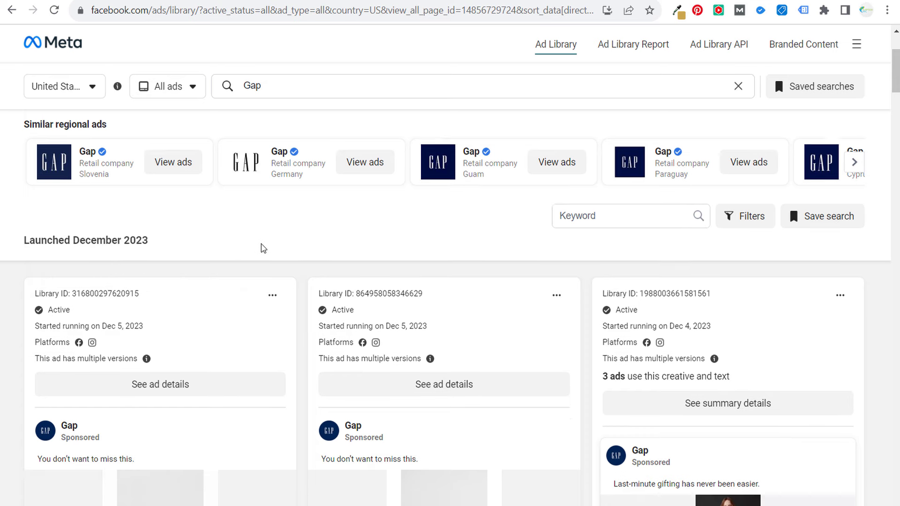
scroll(263, 248, down, 5)
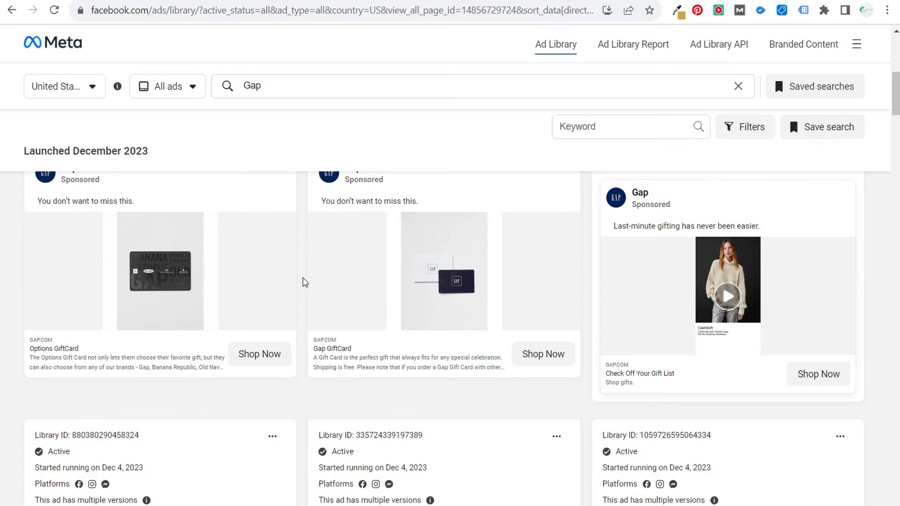
scroll(304, 282, up, 1)
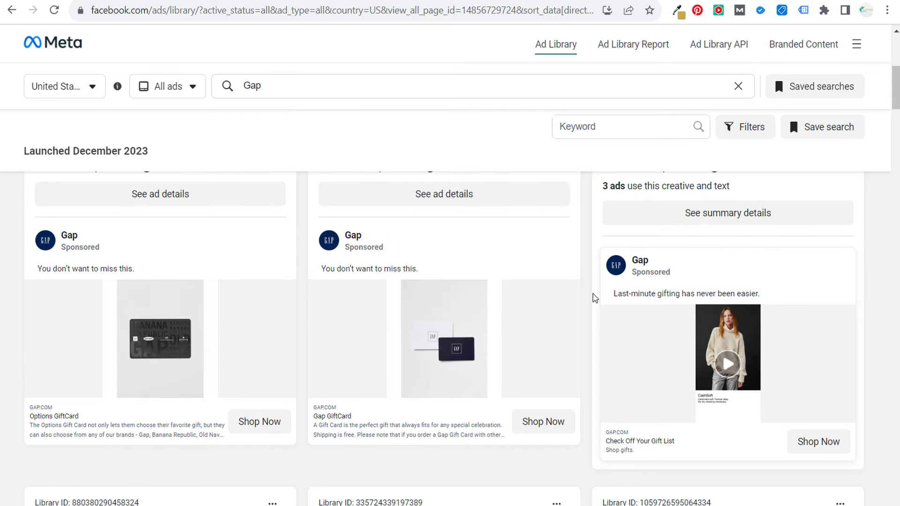
scroll(589, 291, down, 8)
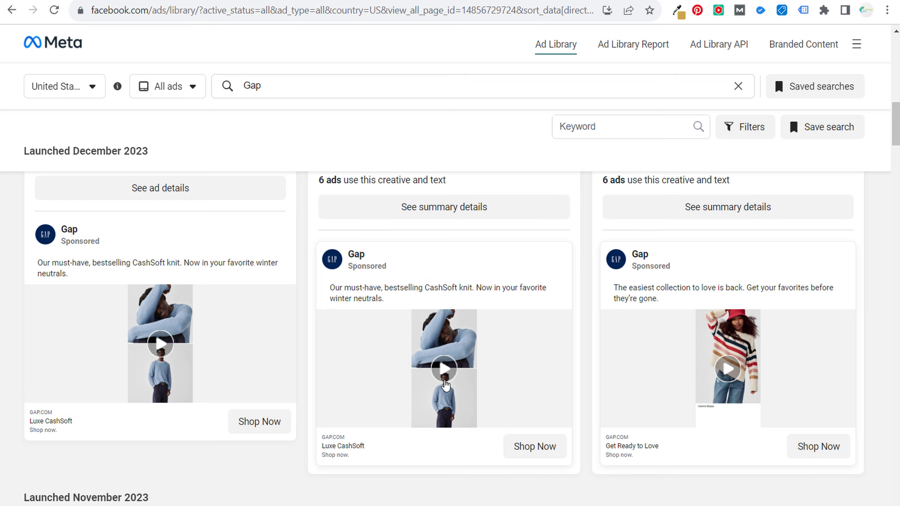
Step: Watch the middle CashSoft ad's video full screen, then exit full screen
click(445, 373)
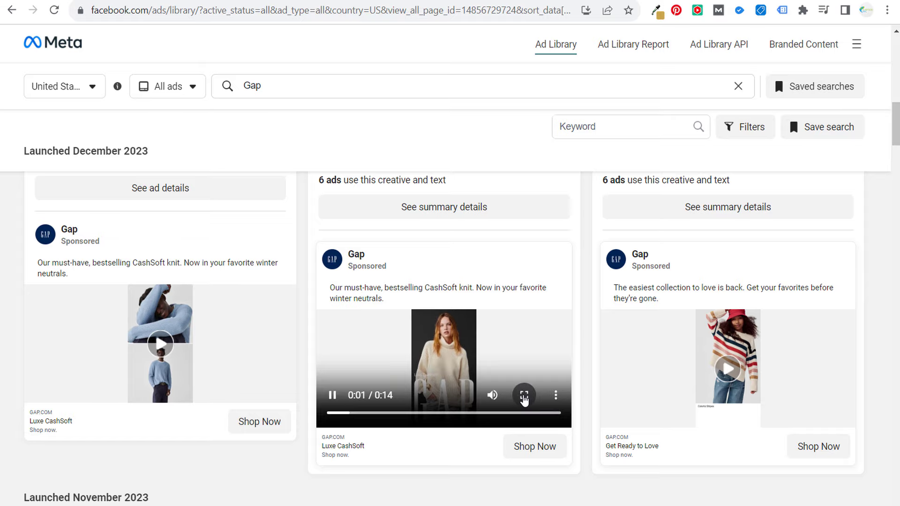
click(525, 395)
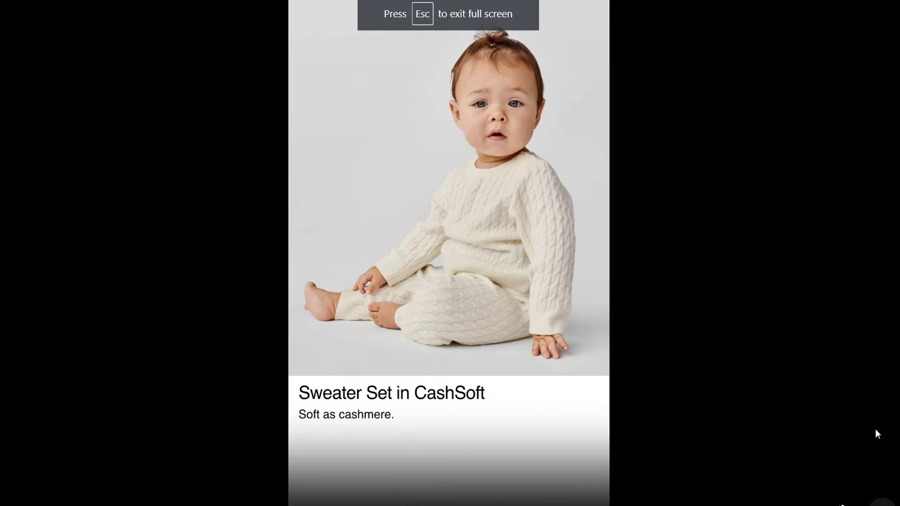
key(Escape)
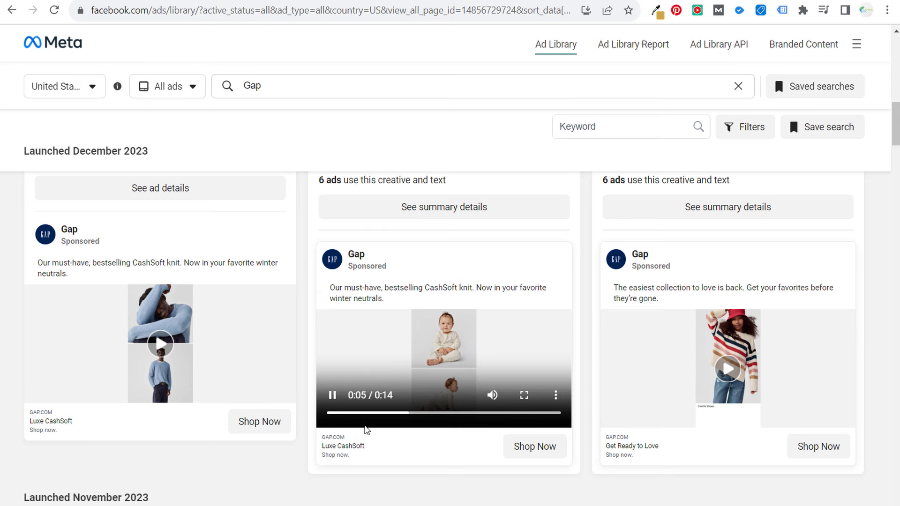
Step: Visit the shop page linked from the ad, then return to Gap's ad results
click(537, 448)
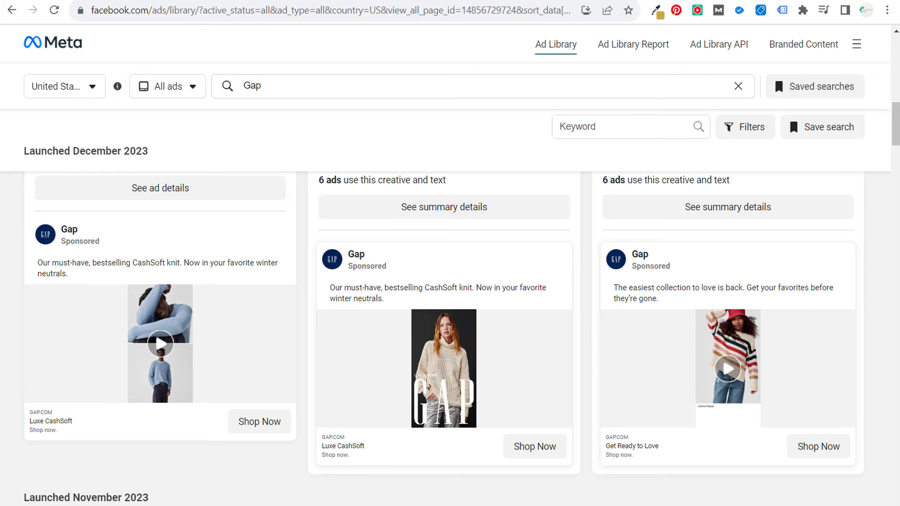
scroll(308, 202, up, 15)
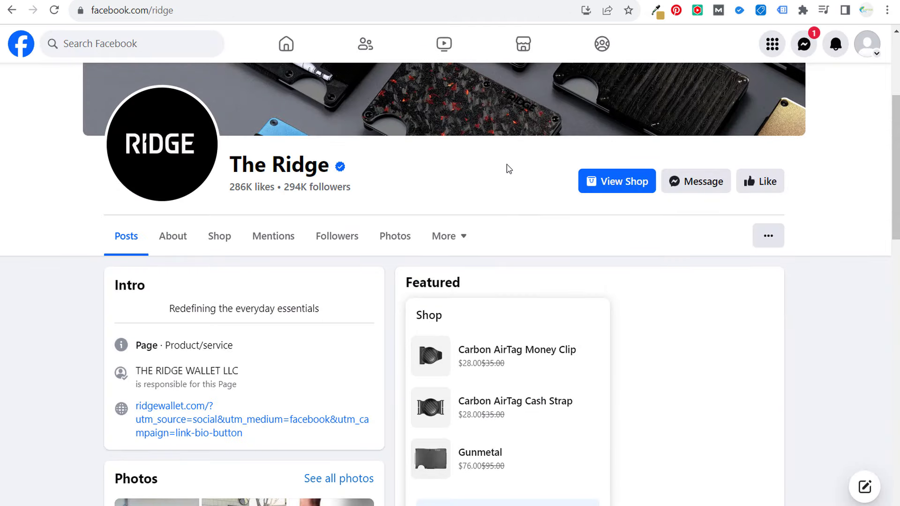
click(360, 1)
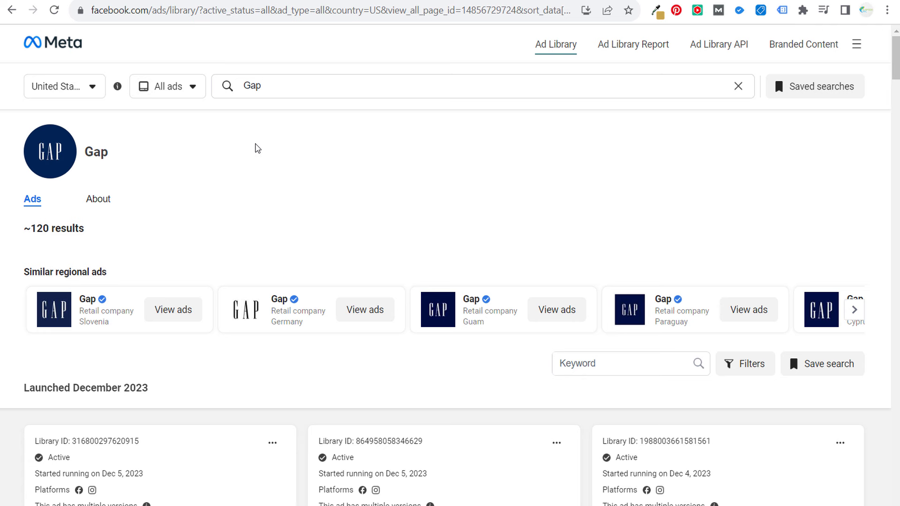
Step: Replace 'Gap' with 'ridge' in the search and show all 11 more matching advertisers
click(287, 87)
double_click(242, 87)
text(ridge)
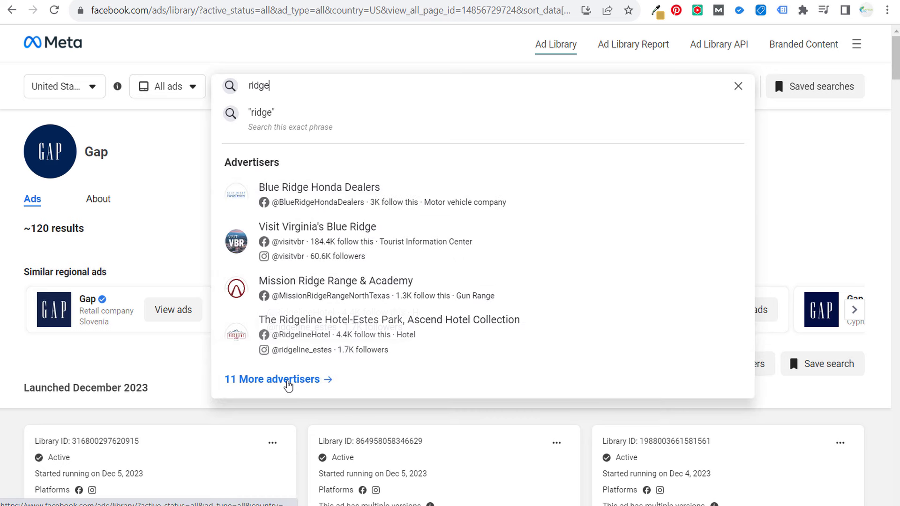
click(287, 381)
scroll(388, 261, down, 3)
scroll(388, 261, down, 2)
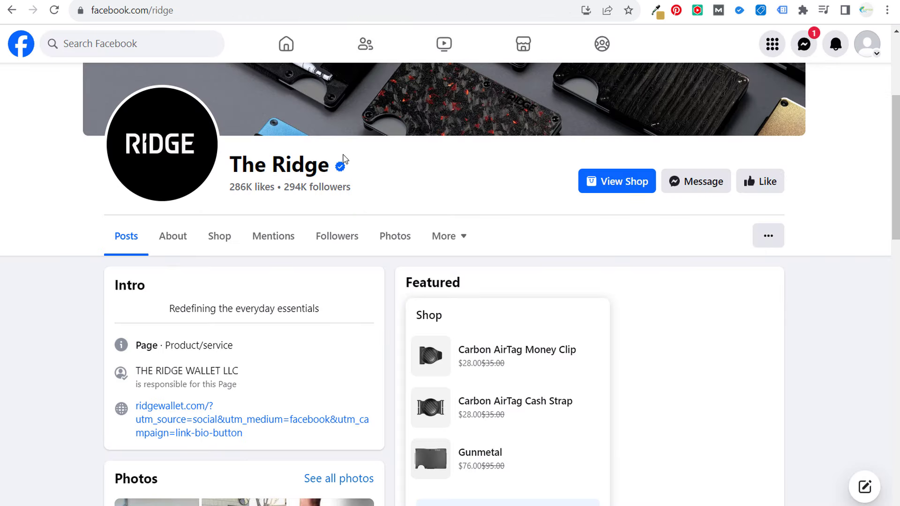
Step: Check the Facebook page name 'The Ridge', then go back to the Ad Library tab
drag(330, 166, 233, 169)
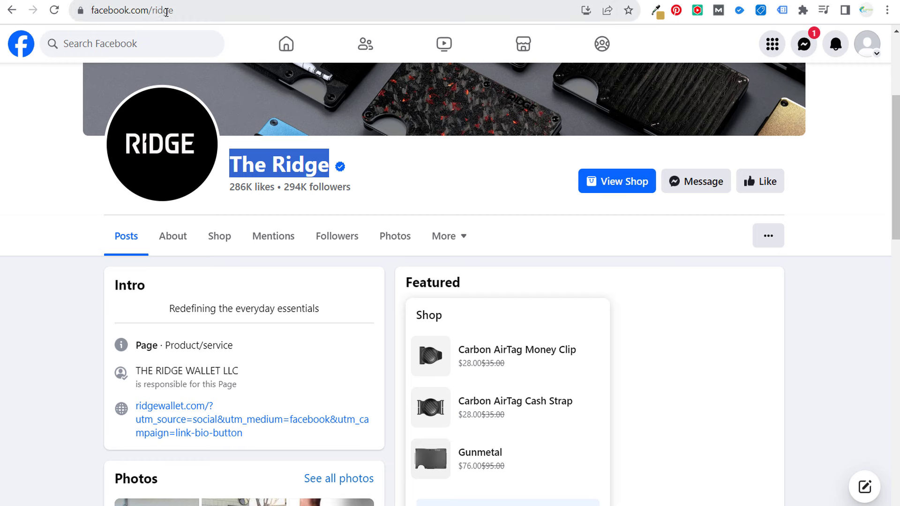
click(230, 169)
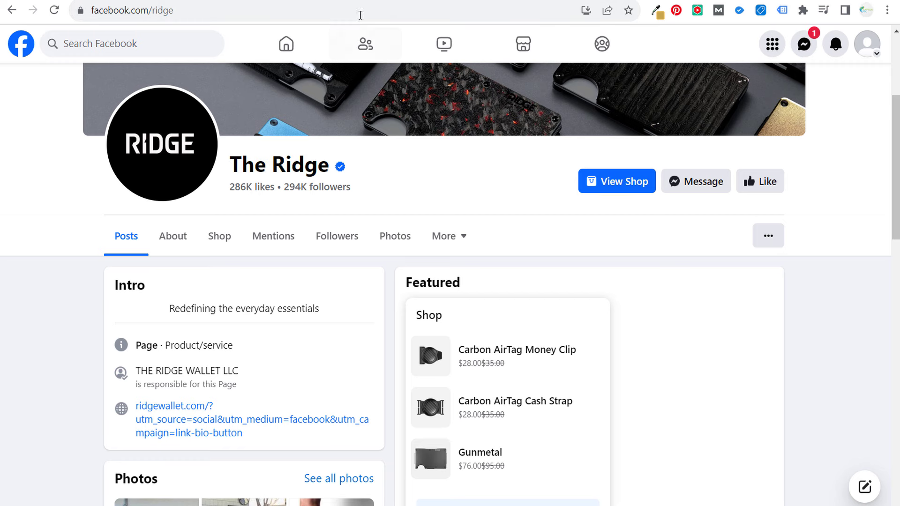
key(ctrl+Tab)
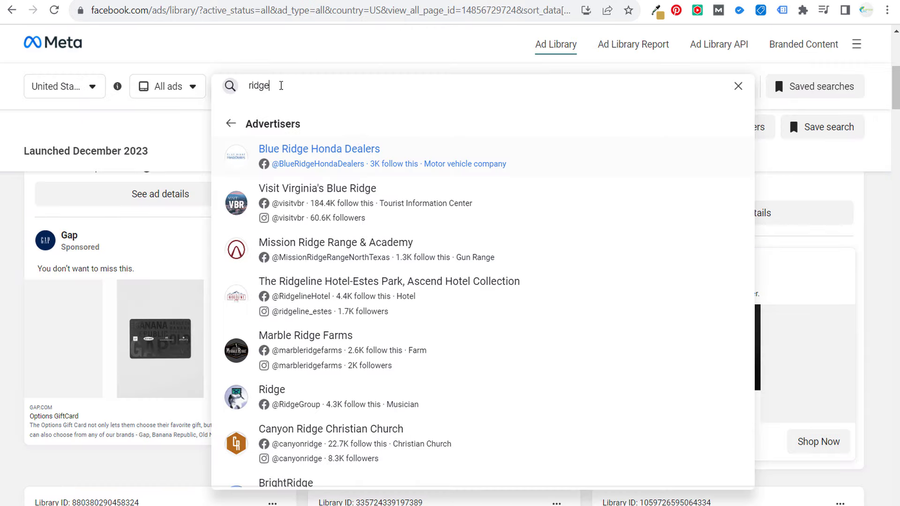
key(ctrl+a)
text(the rid)
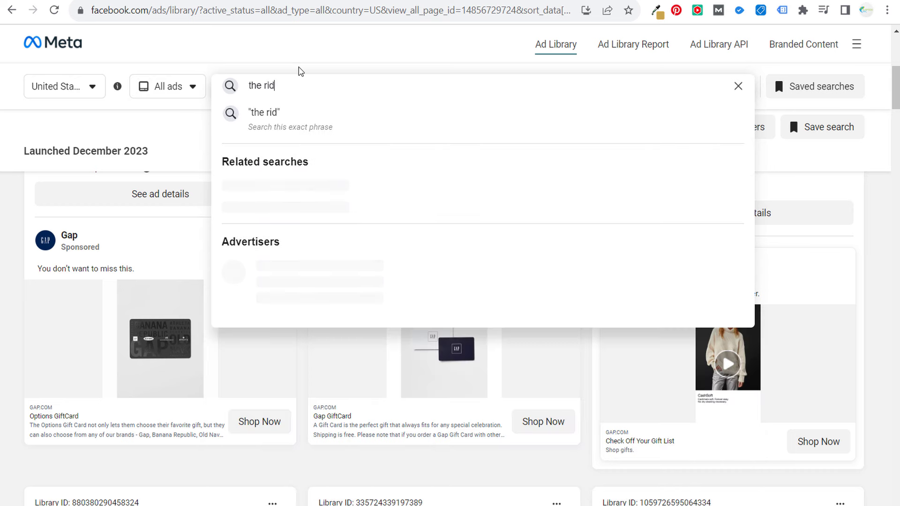
text(ge)
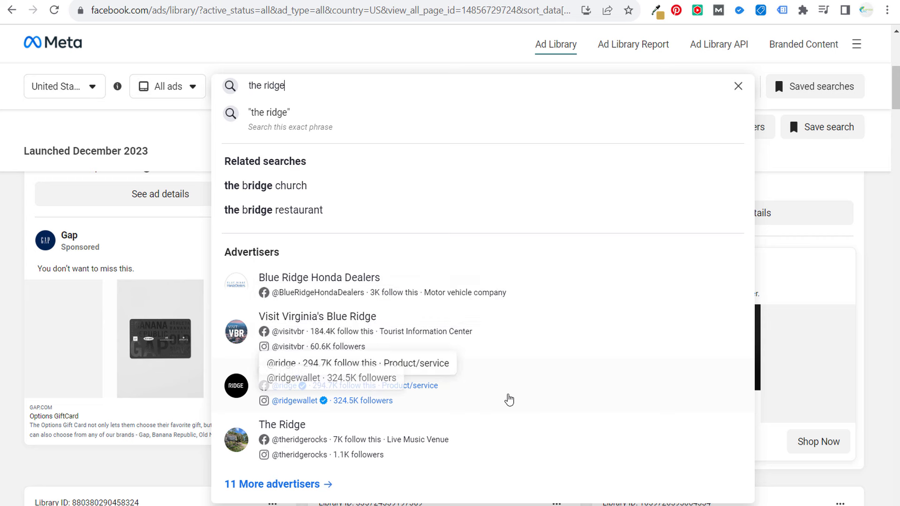
click(514, 399)
scroll(563, 244, down, 5)
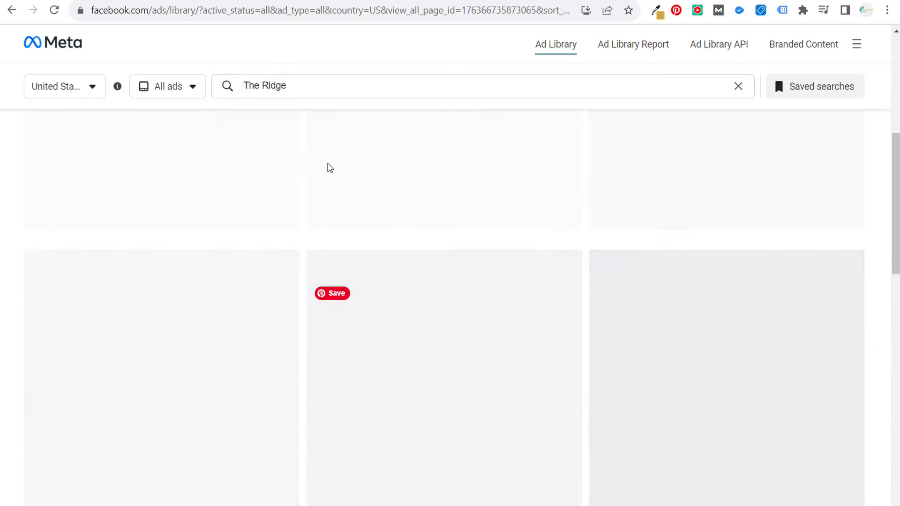
mouse_move(107, 161)
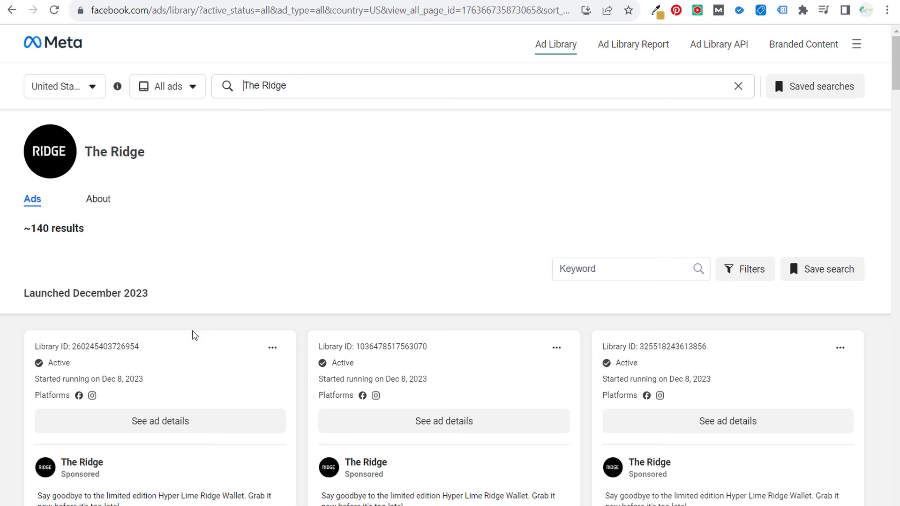
Step: View the 'Last Call: Hyper Lime' ad's $145.00 Daily Driver Kit page, then return to the ads
drag(193, 300, 22, 295)
click(308, 268)
scroll(306, 339, down, 4)
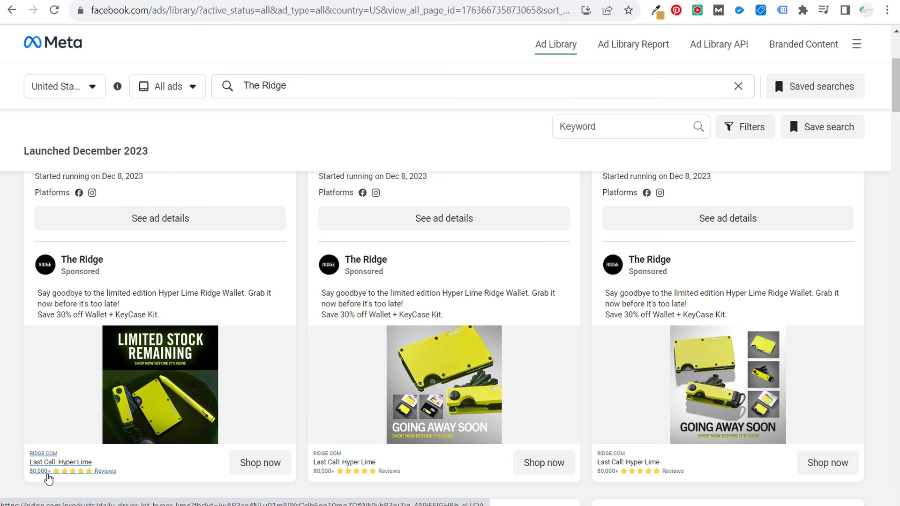
click(258, 463)
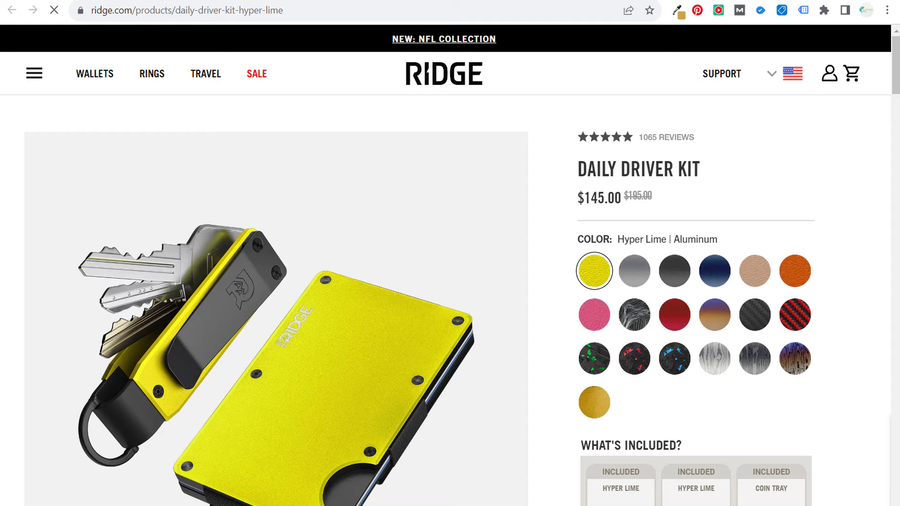
key(ctrl+Tab)
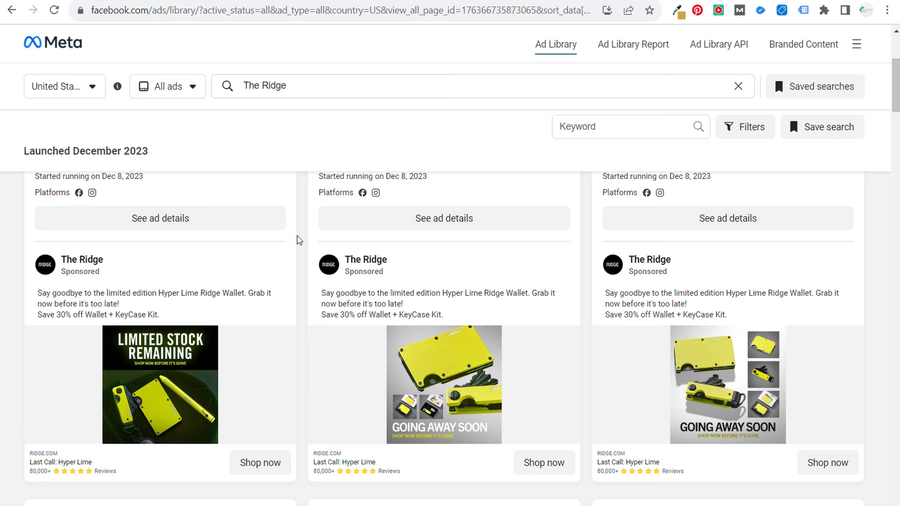
Step: Go to the other tab's US 'election' results under Issues, elections or politics
scroll(299, 240, up, 4)
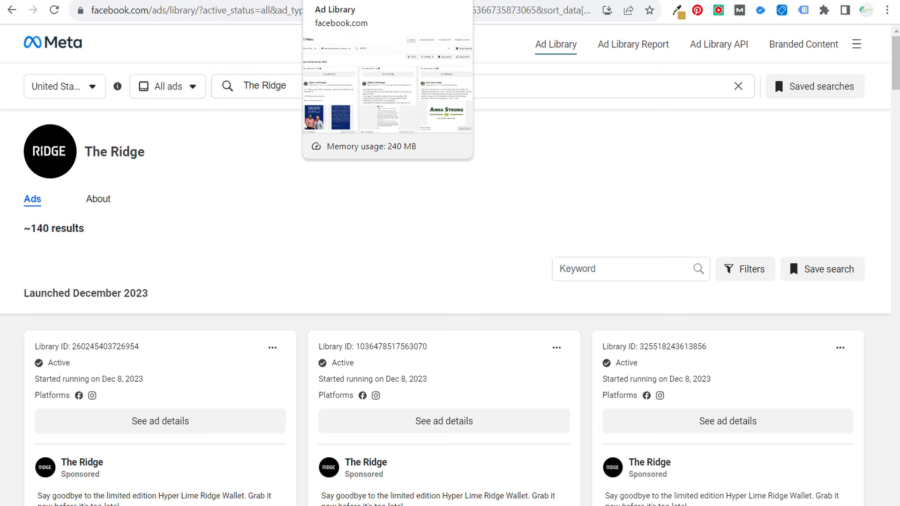
click(347, 1)
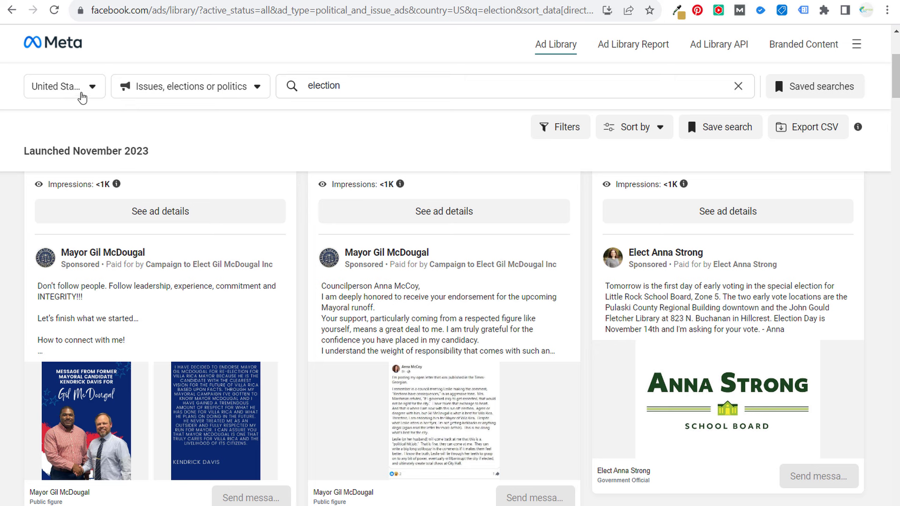
click(209, 89)
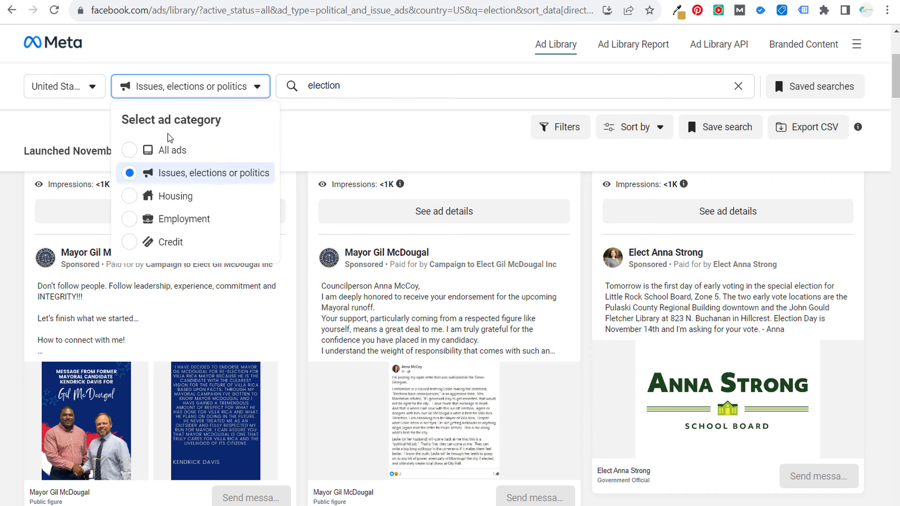
click(310, 137)
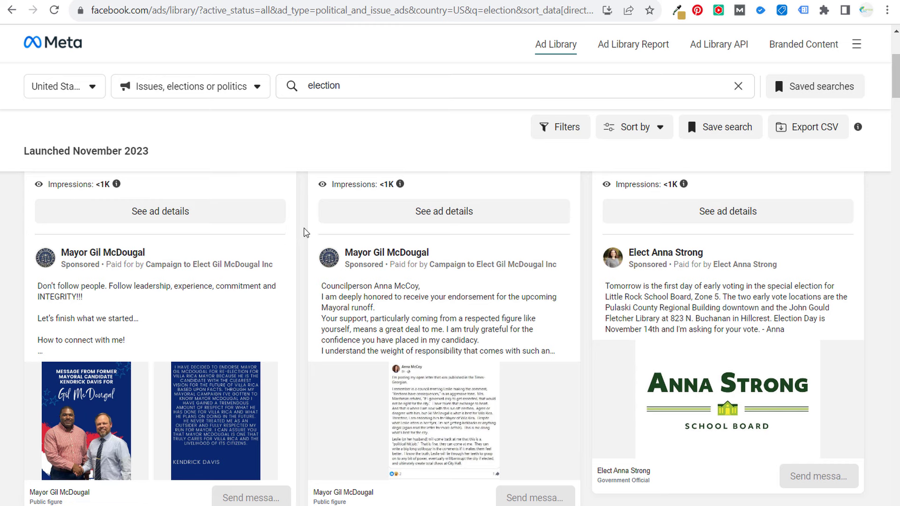
scroll(302, 226, up, 1)
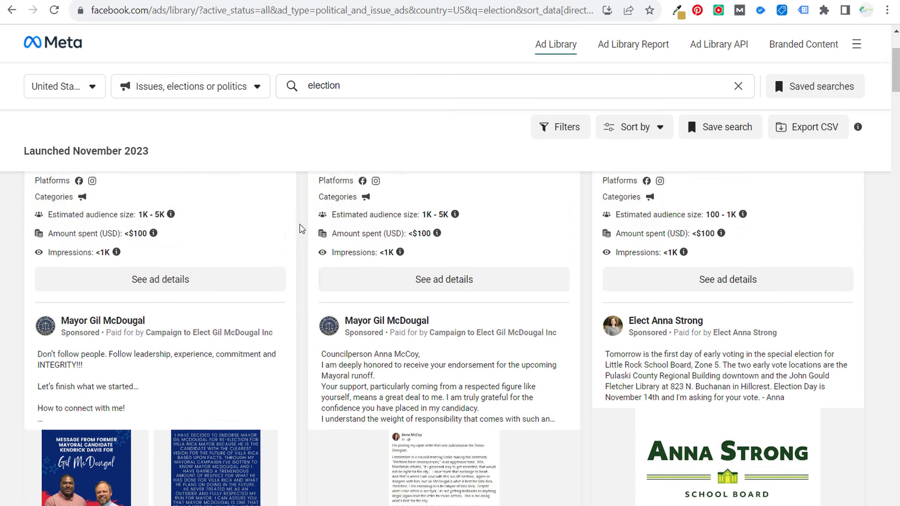
scroll(281, 178, down, 3)
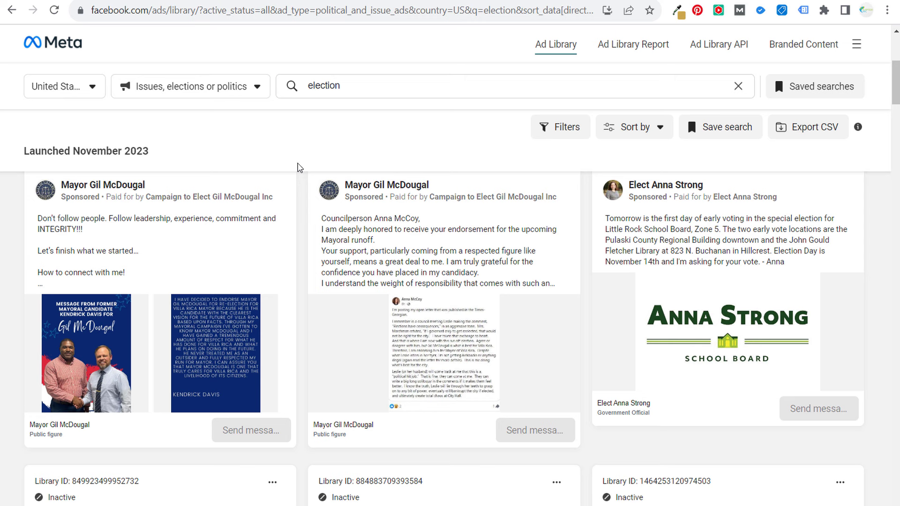